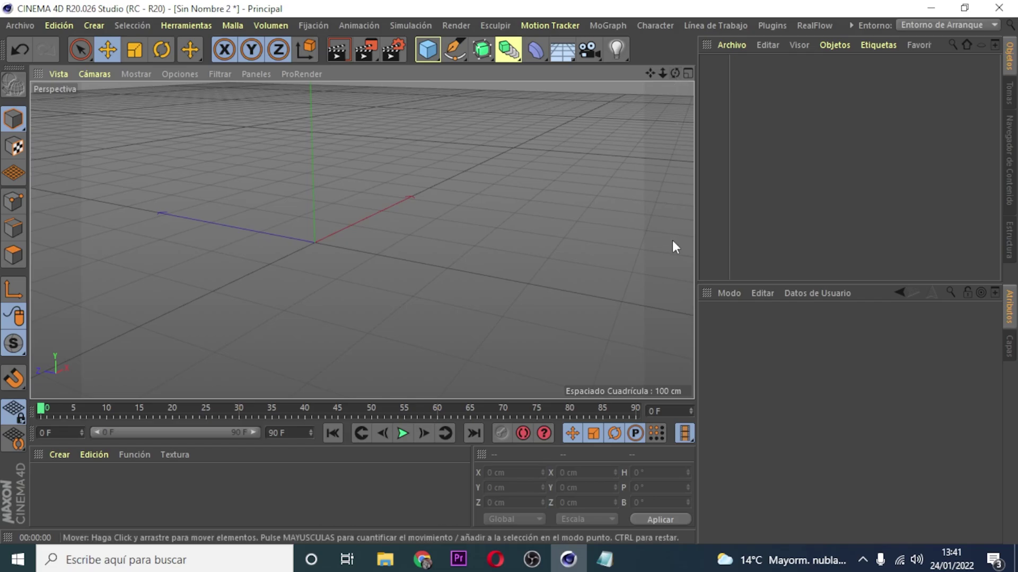
# Orbit to a flatter horizon and render the empty scene in the viewport.
pyautogui.moveTo(674, 73); pyautogui.dragTo(674, 106)
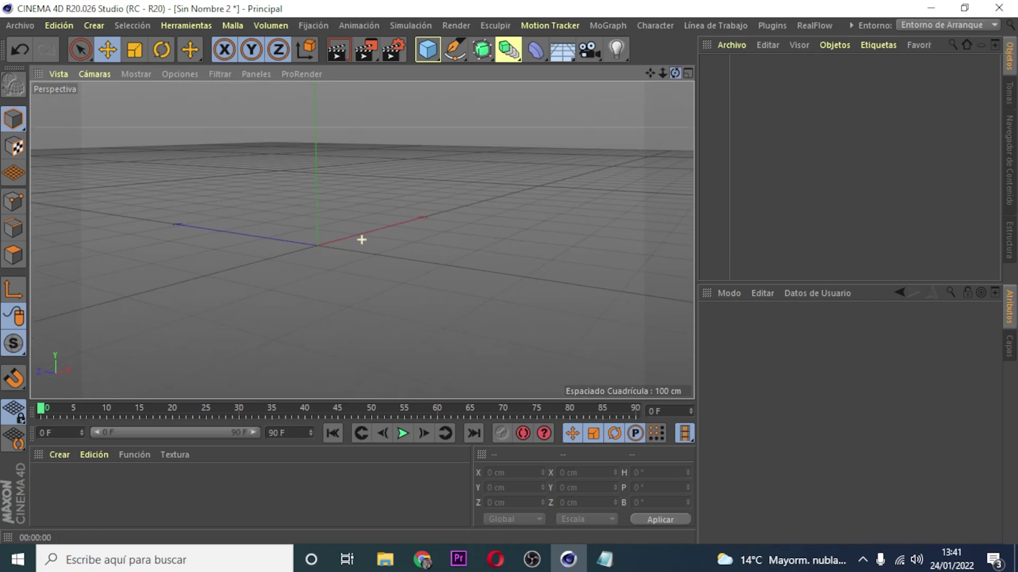
pyautogui.click(337, 50)
pyautogui.click(533, 159)
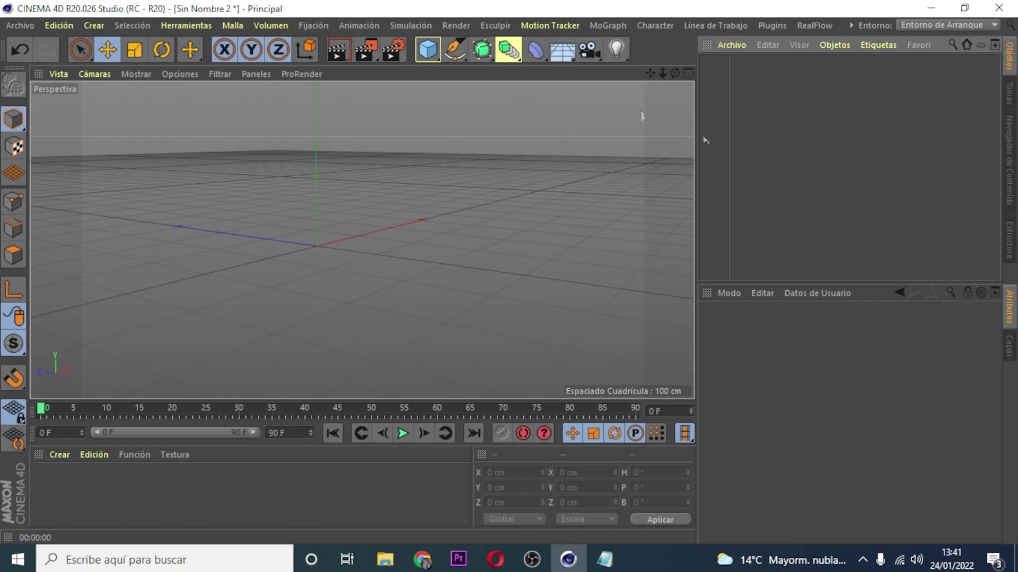
# Add a 200 cm cube at the origin and render a viewport preview of it.
pyautogui.moveTo(427, 49); pyautogui.dragTo(478, 72)
pyautogui.click(574, 71)
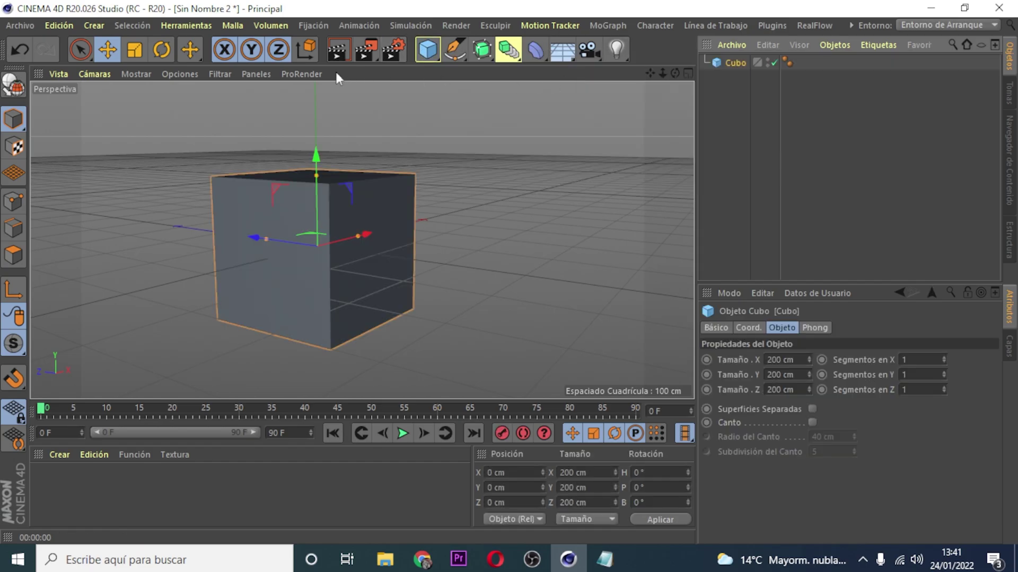
pyautogui.click(338, 49)
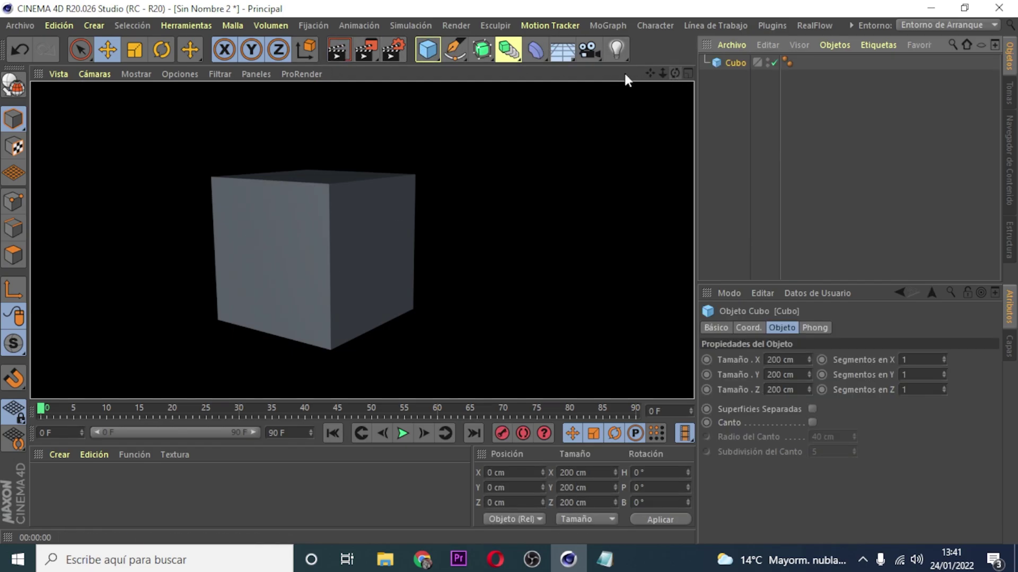
pyautogui.moveTo(560, 50)
pyautogui.mouseDown()
pyautogui.moveTo(641, 75)
pyautogui.moveTo(738, 81)
pyautogui.mouseUp()
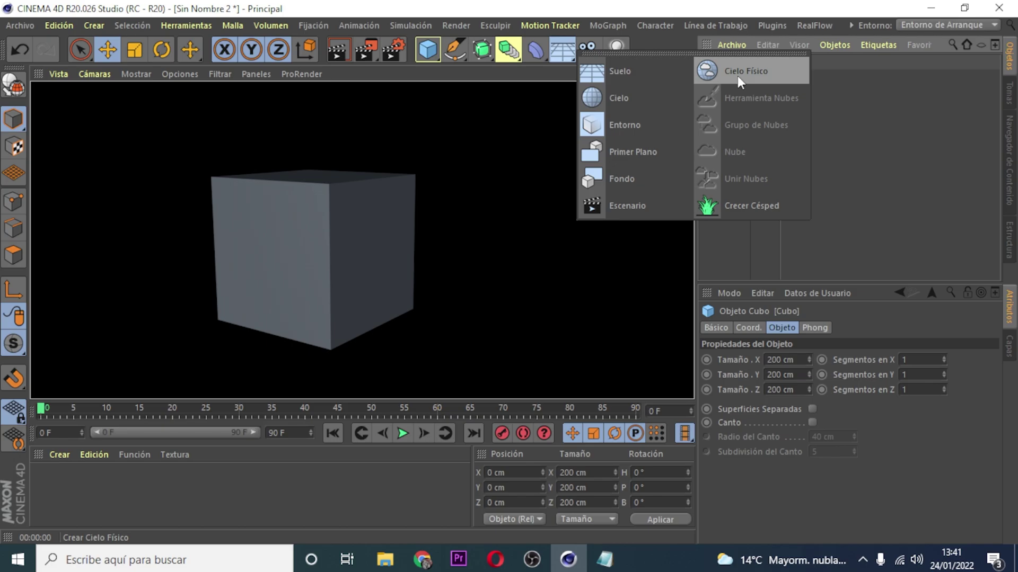
# Add a Cielo Físico sky, render it, and show its Básico properties.
pyautogui.click(737, 76)
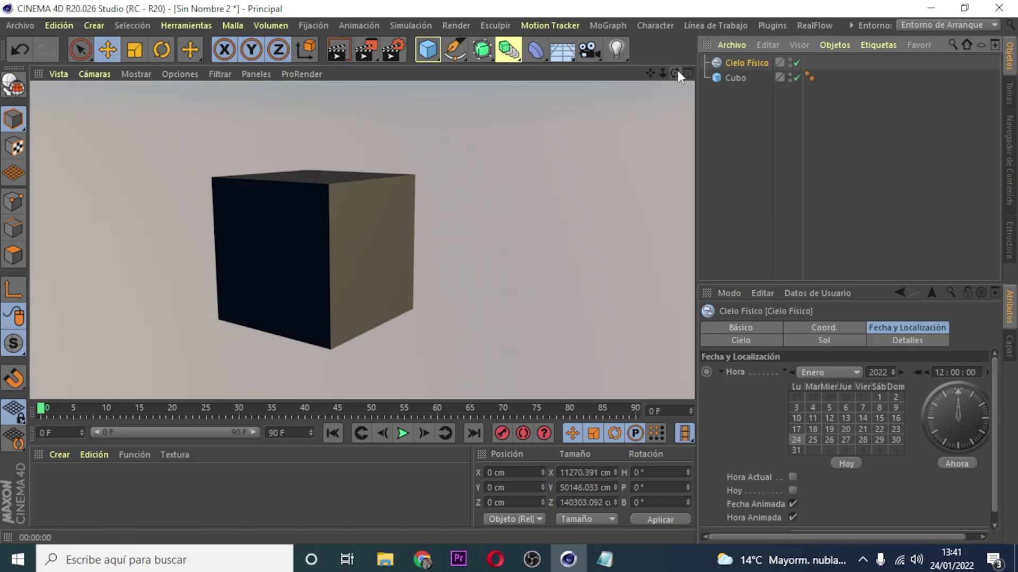
pyautogui.moveTo(675, 73); pyautogui.dragTo(530, 85)
pyautogui.click(336, 50)
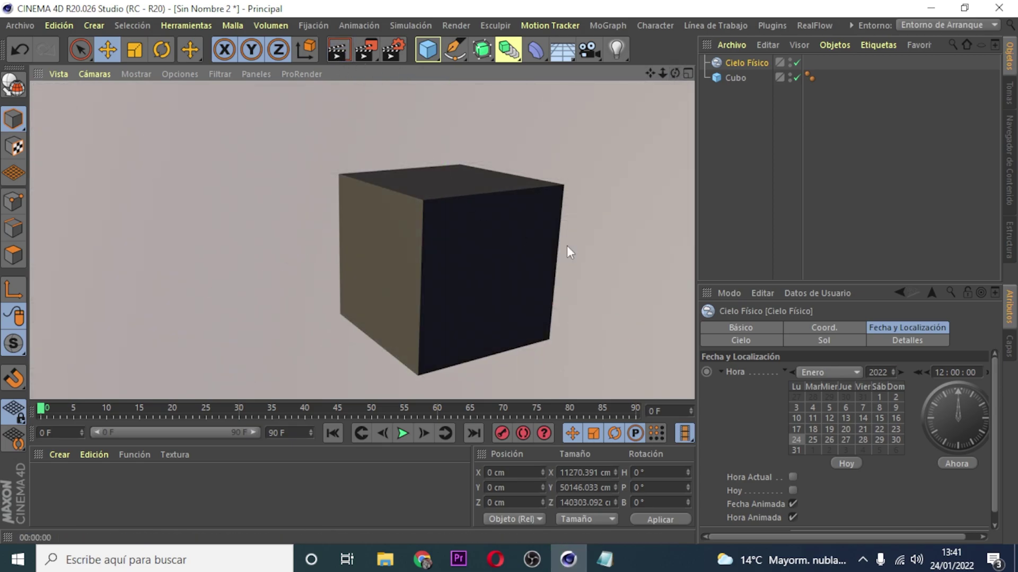
pyautogui.click(759, 205)
pyautogui.click(759, 61)
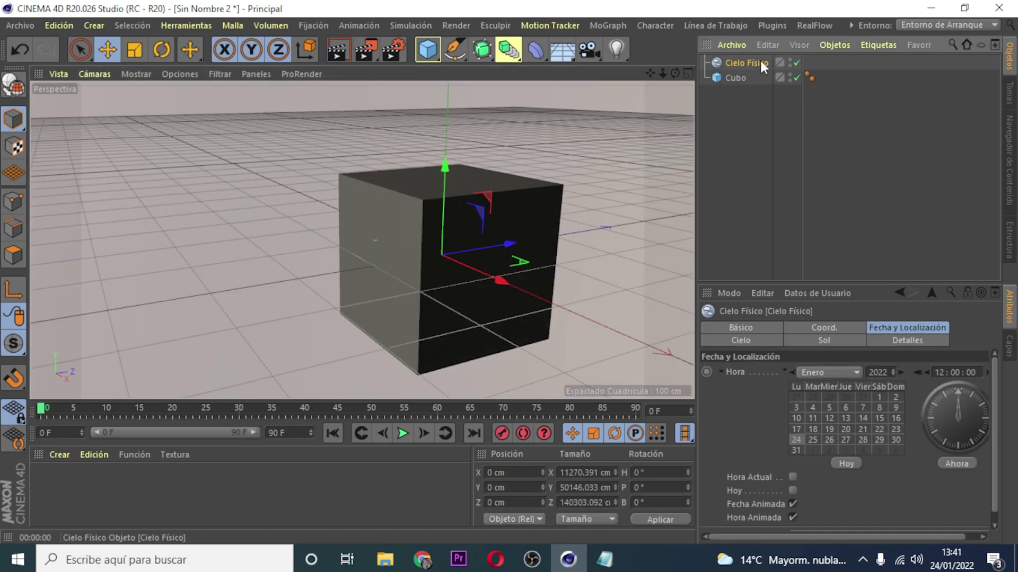
pyautogui.click(757, 328)
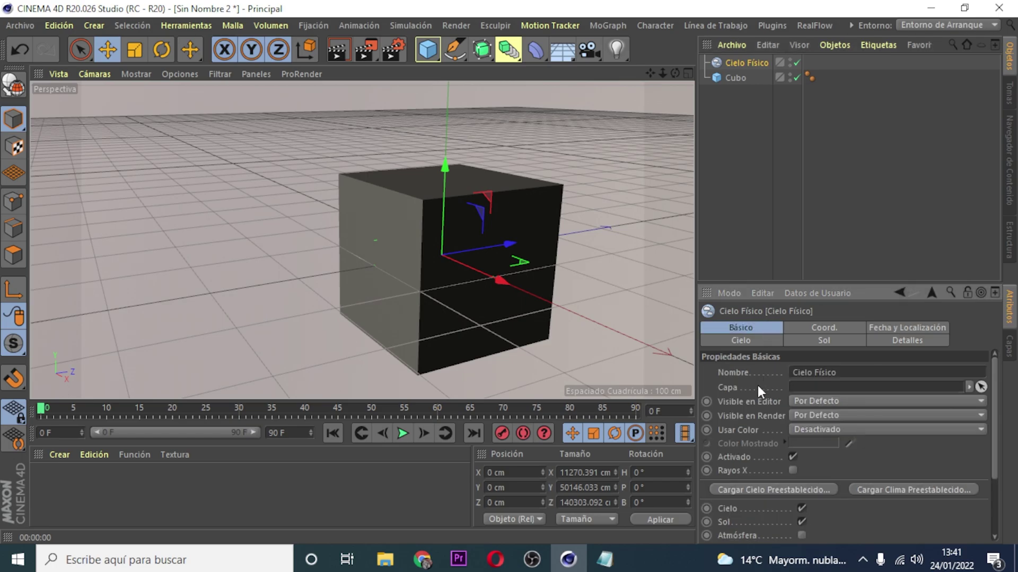
# Enable Atmósfera and Nubes in the Cielo Físico Básico settings.
pyautogui.scroll(-3, 758, 386)
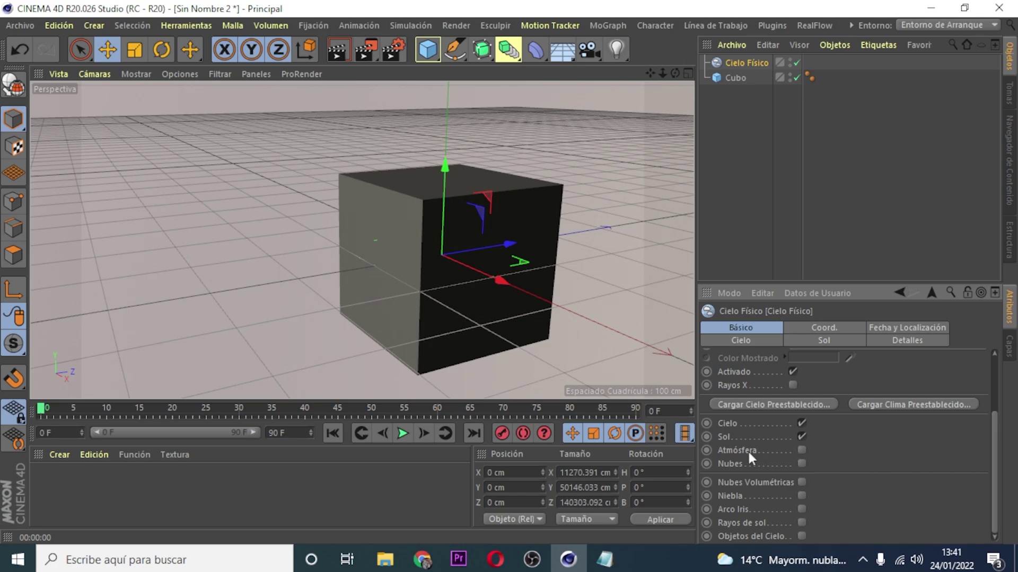
pyautogui.click(801, 450)
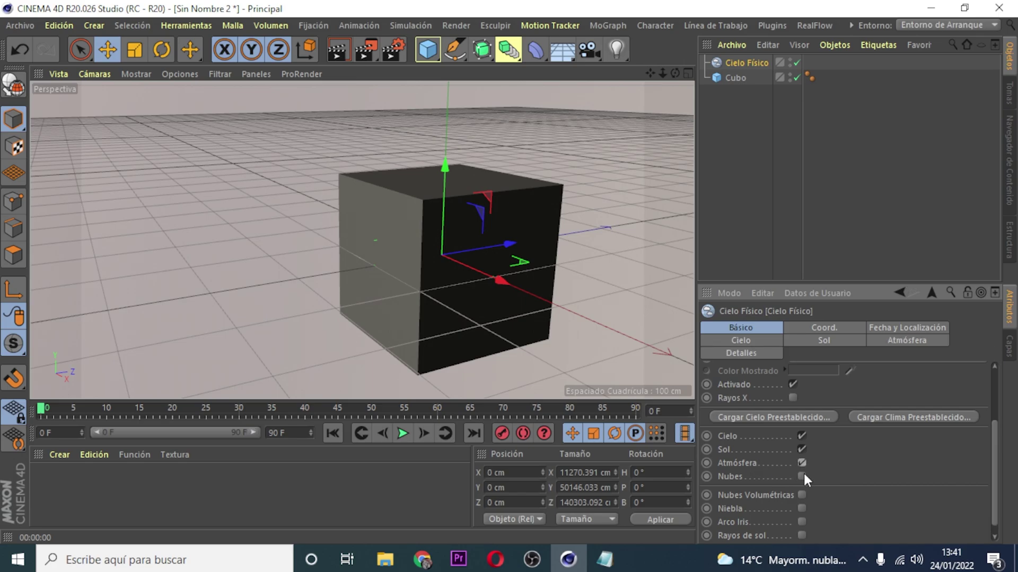
pyautogui.click(802, 476)
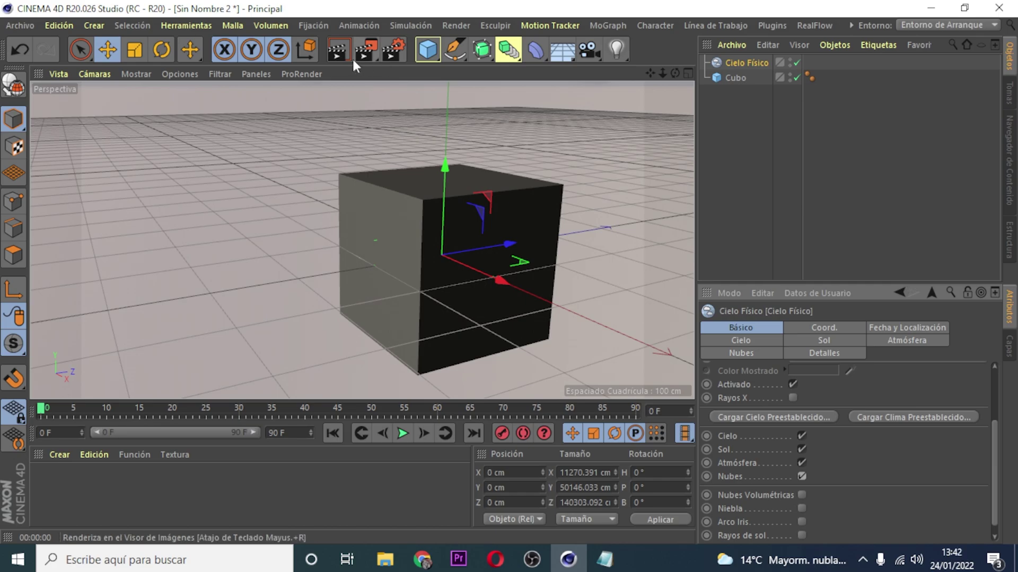
# Render the viewport from a couple of angles to check the clouds.
pyautogui.click(331, 44)
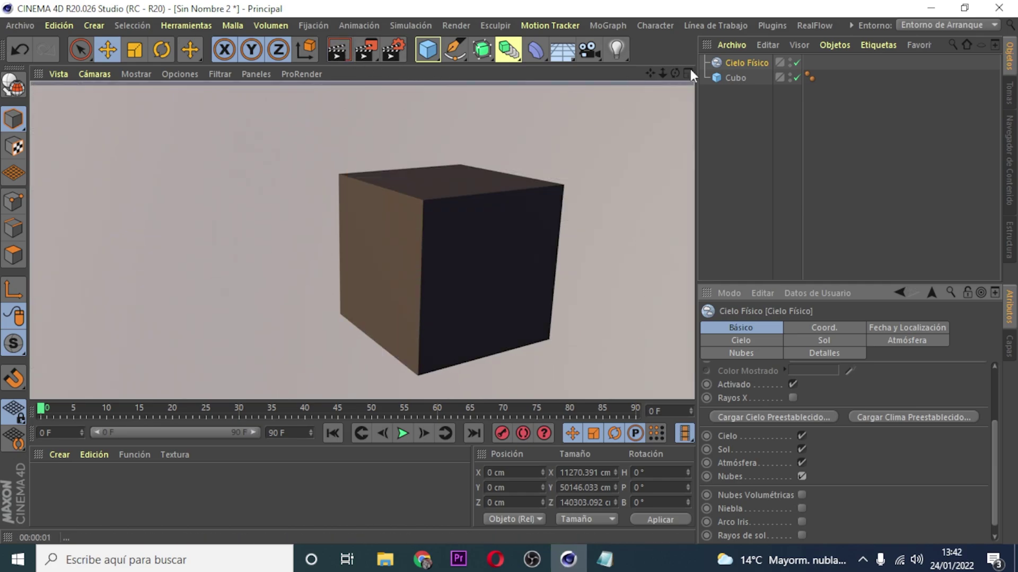
pyautogui.click(334, 43)
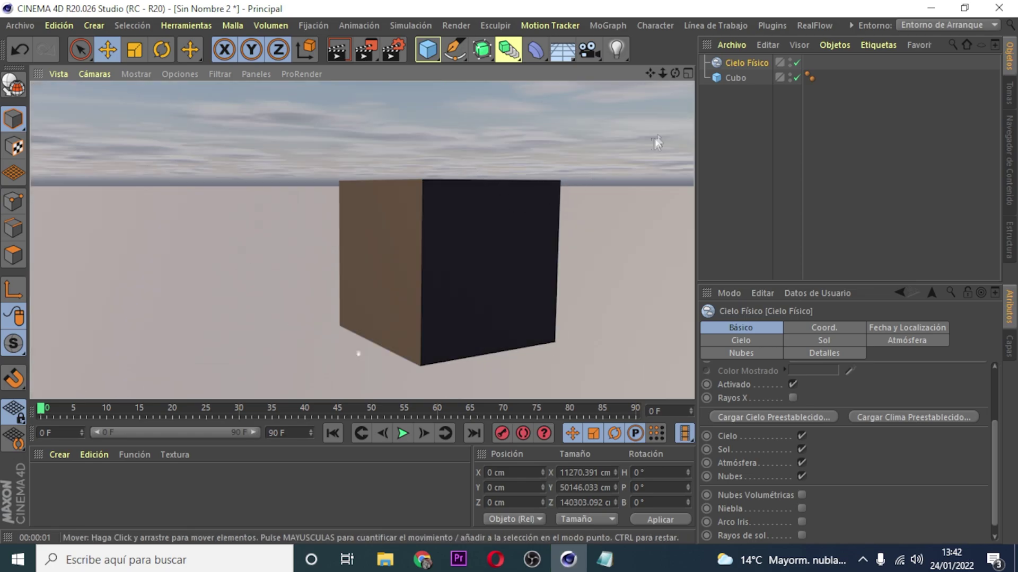
pyautogui.moveTo(675, 73); pyautogui.dragTo(679, 77)
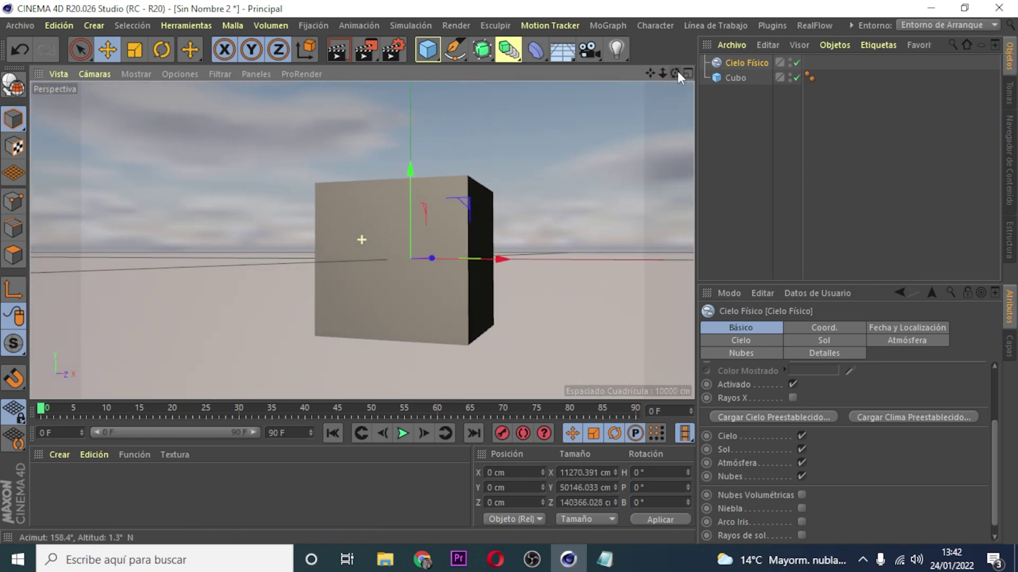
pyautogui.click(337, 50)
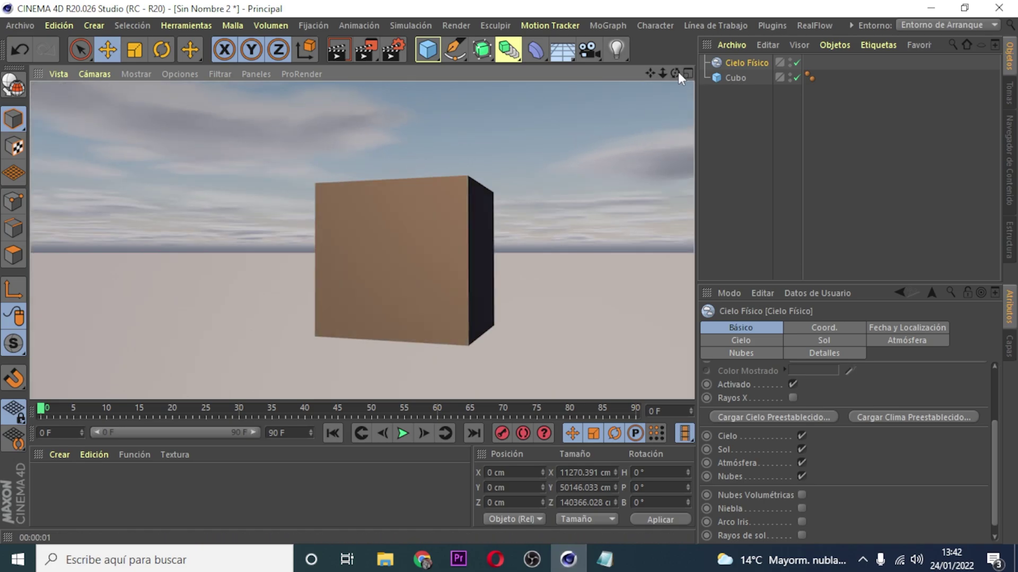
pyautogui.moveTo(675, 73); pyautogui.dragTo(443, 180)
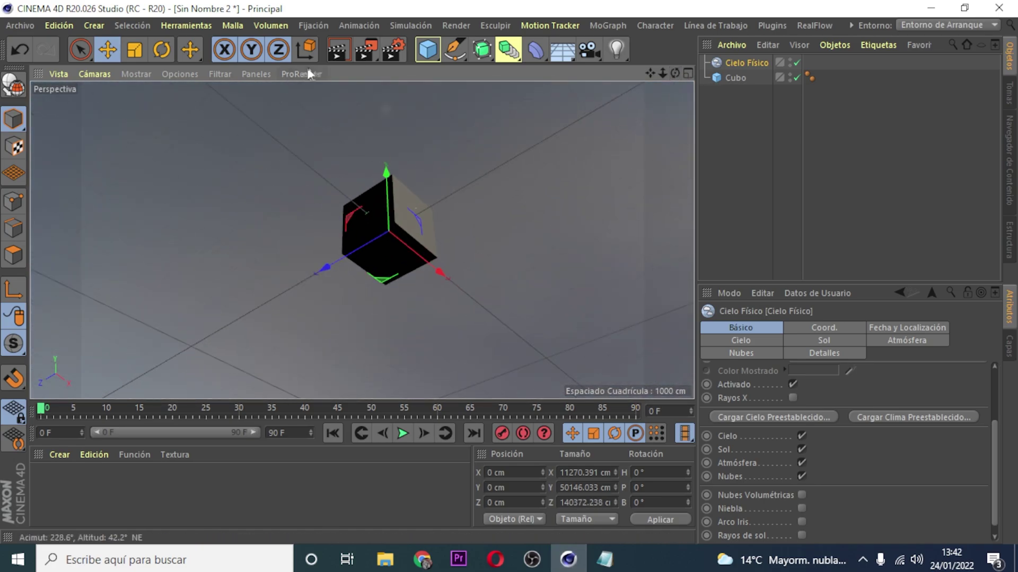
# Render the cube from below against the cloudy sky.
pyautogui.click(337, 50)
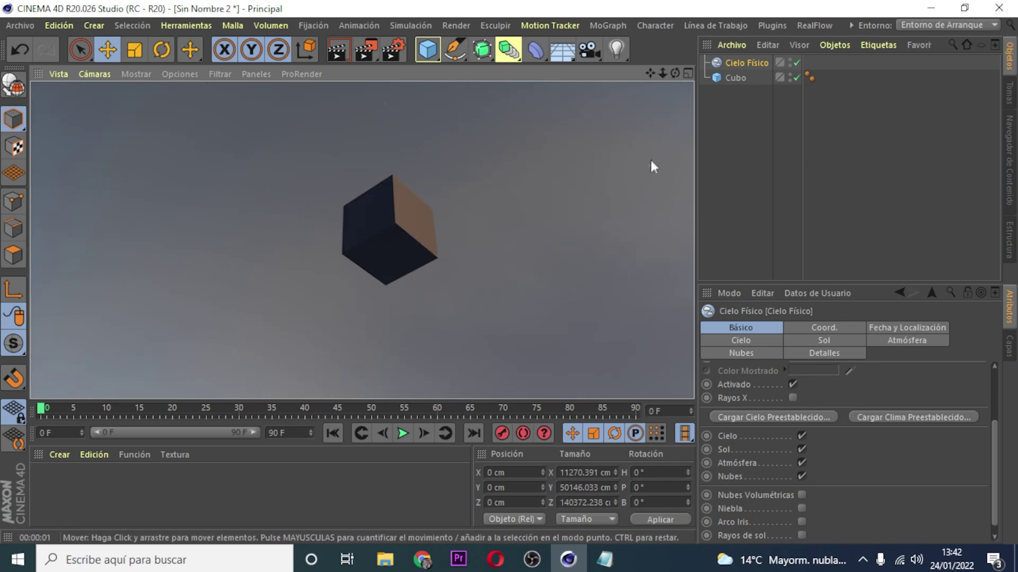
pyautogui.moveTo(673, 72); pyautogui.dragTo(303, 43)
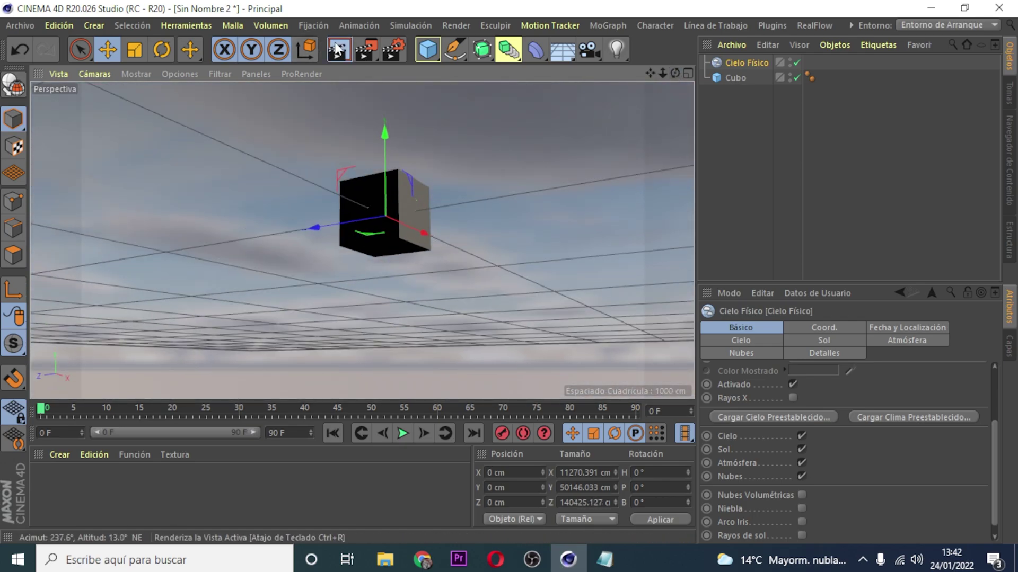
pyautogui.click(337, 50)
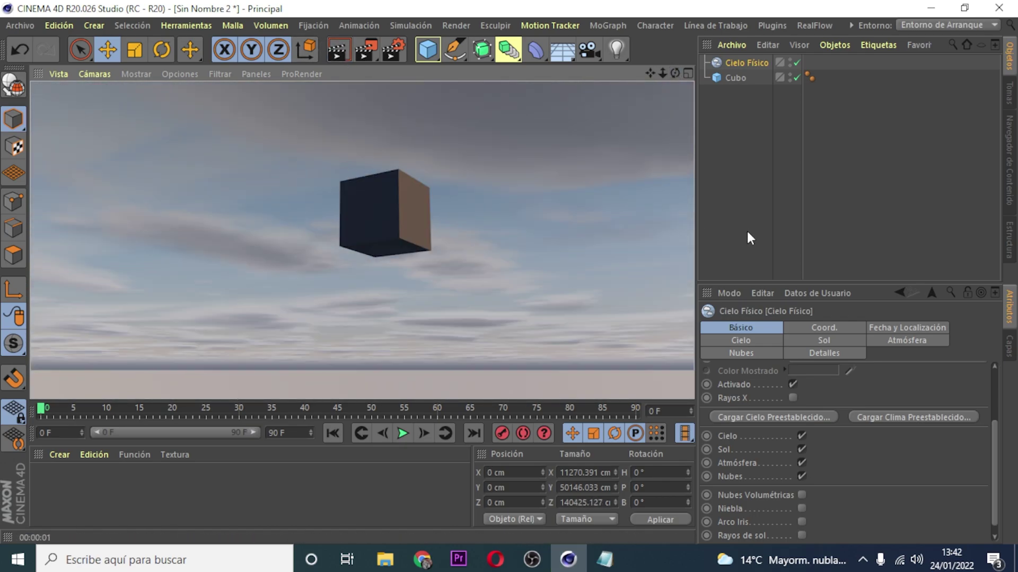
# Enable Nubes Volumétricas, Niebla, Rayos de sol and Objetos del Cielo, then render.
pyautogui.click(800, 493)
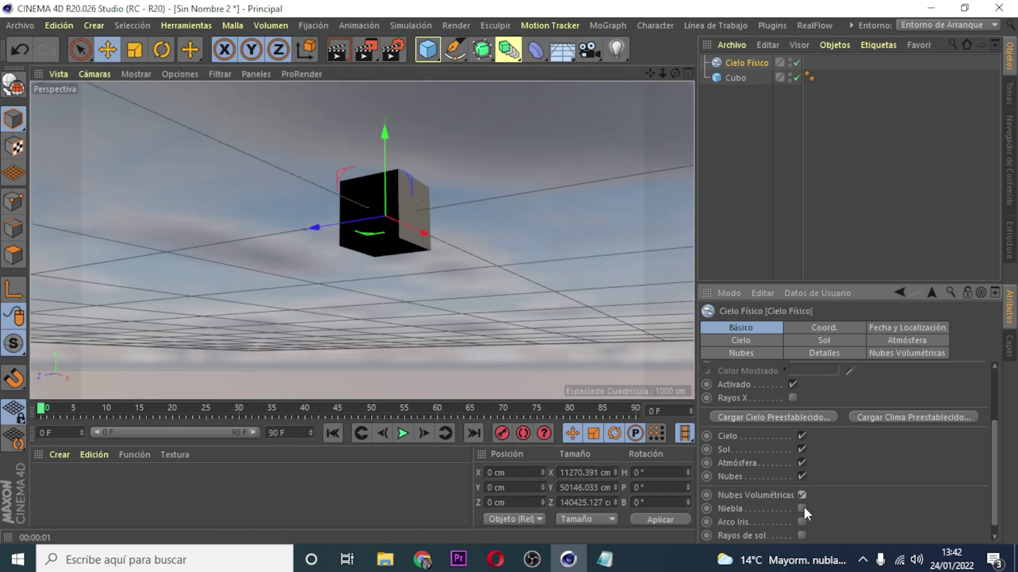
pyautogui.click(803, 508)
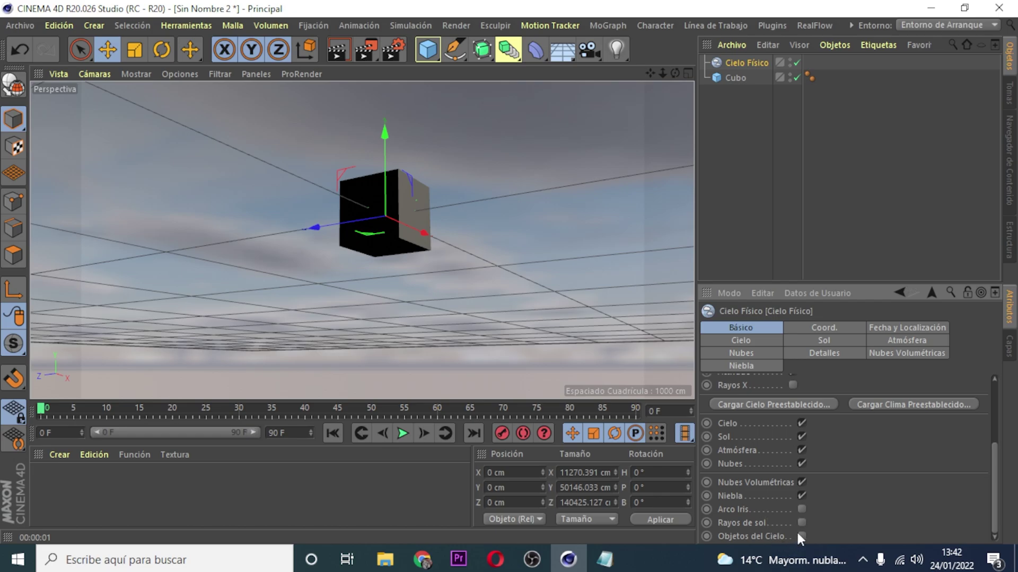
pyautogui.click(801, 536)
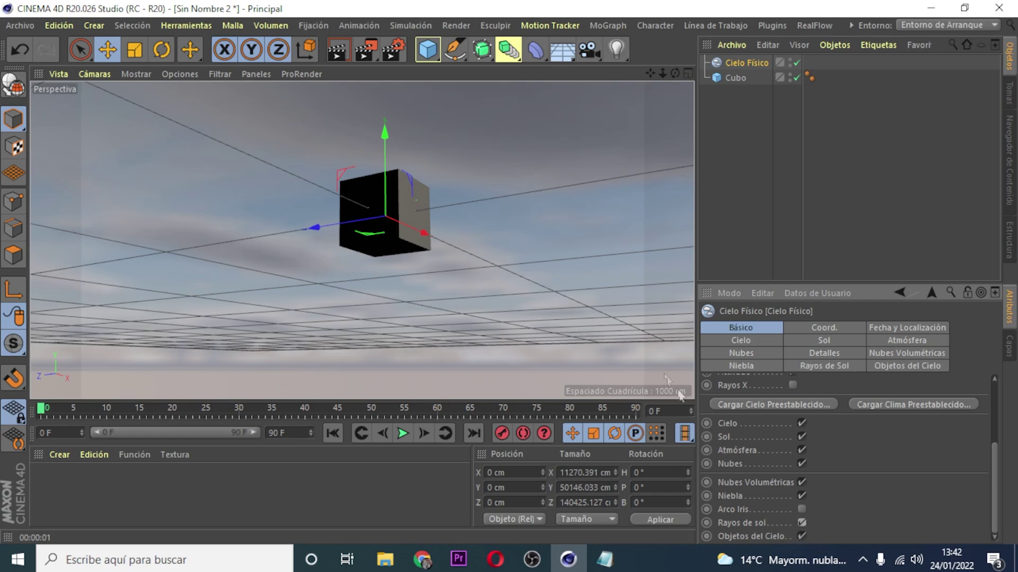
pyautogui.click(337, 46)
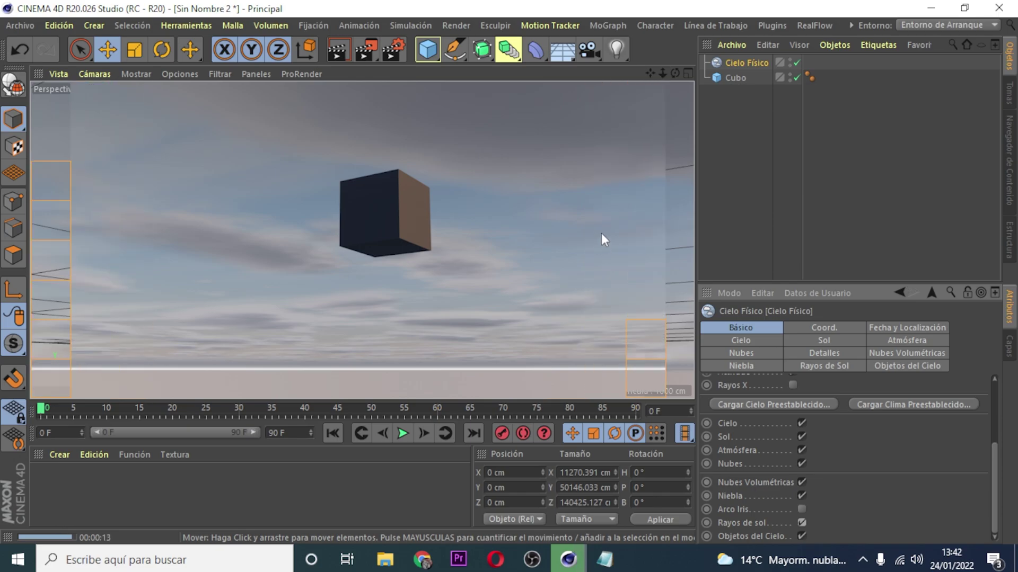
# Orbit slightly and let the volumetric-cloud render finish.
pyautogui.moveTo(675, 73); pyautogui.dragTo(644, 83)
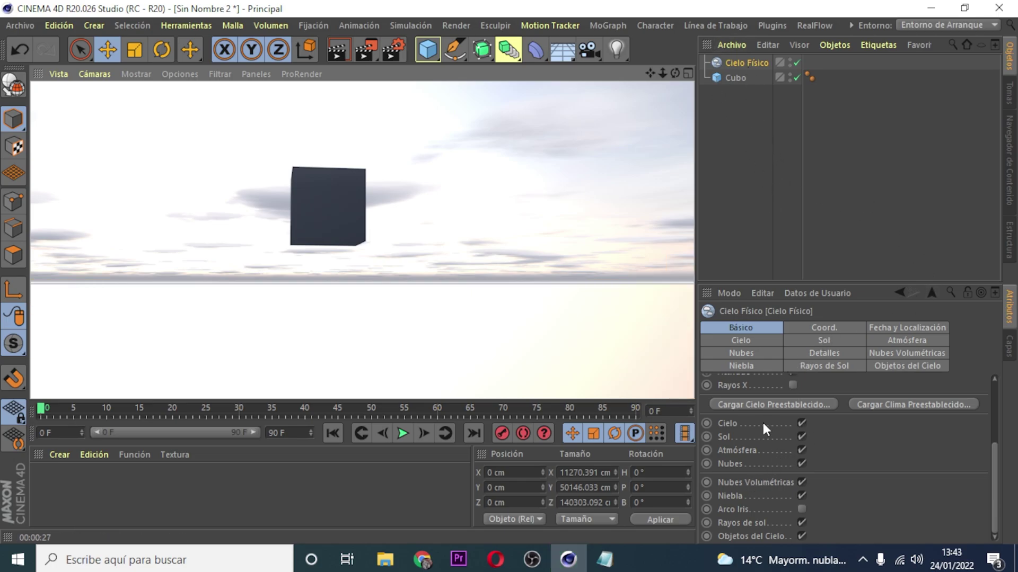
pyautogui.scroll(5, 761, 421)
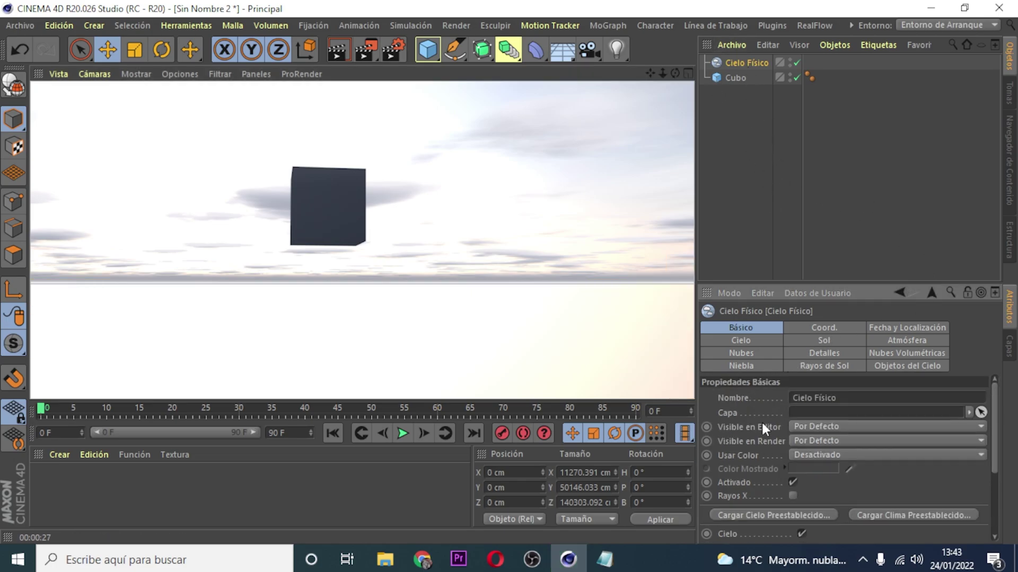
# Set the Physical Sky month to Marzo 2022 and re-render the cube.
pyautogui.click(885, 328)
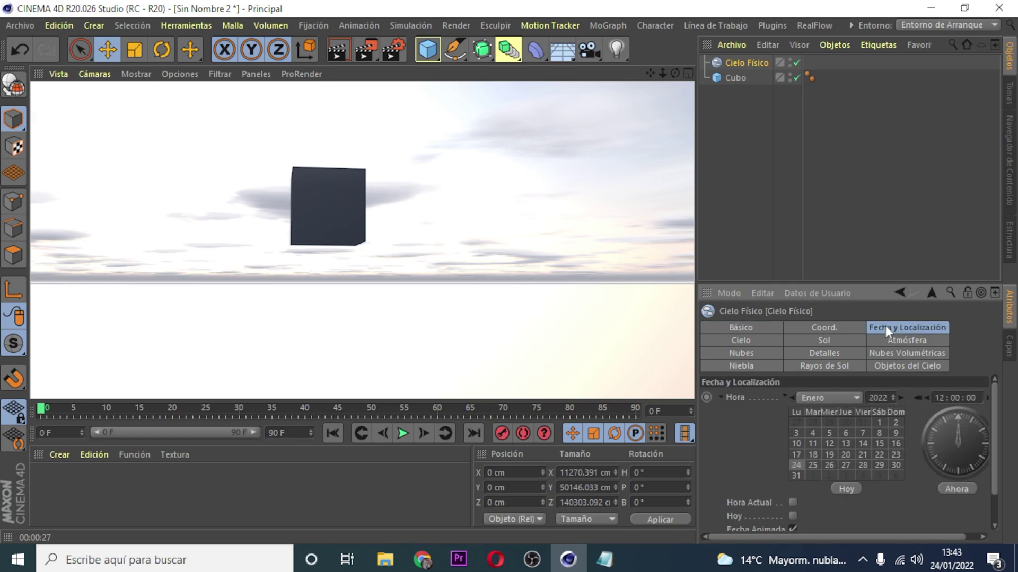
pyautogui.click(812, 397)
pyautogui.click(813, 246)
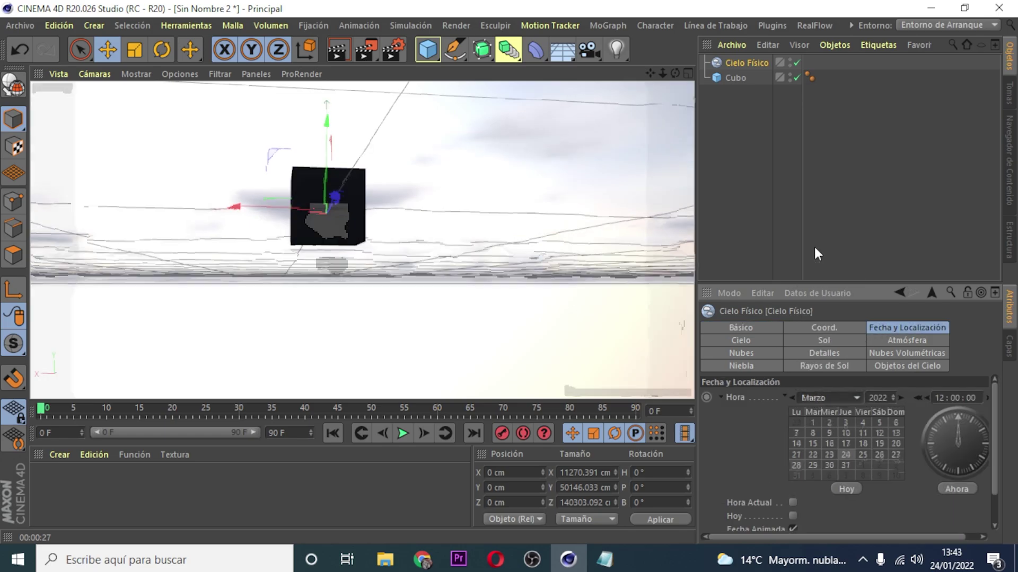
pyautogui.moveTo(674, 74); pyautogui.dragTo(636, 77)
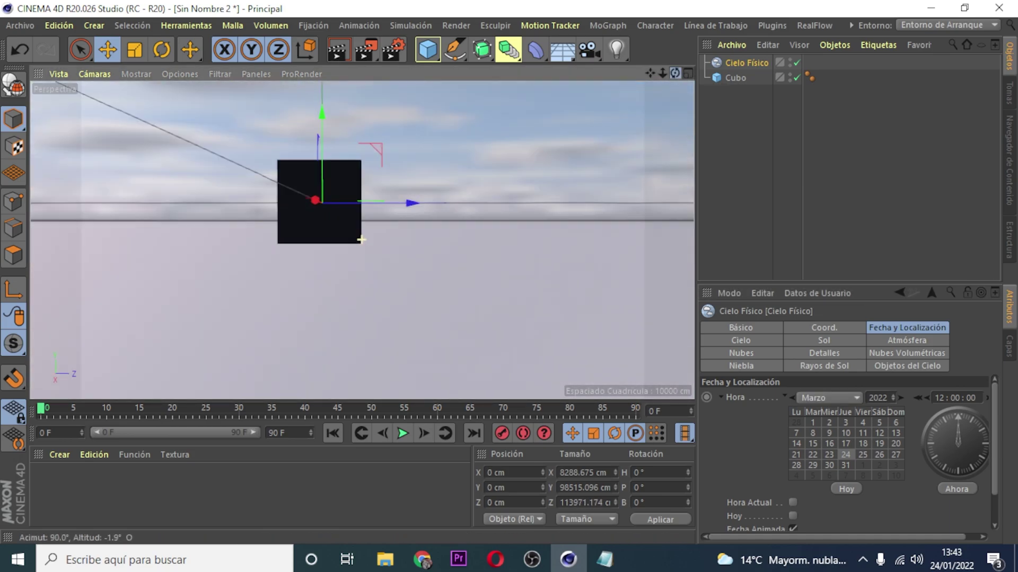
pyautogui.click(342, 56)
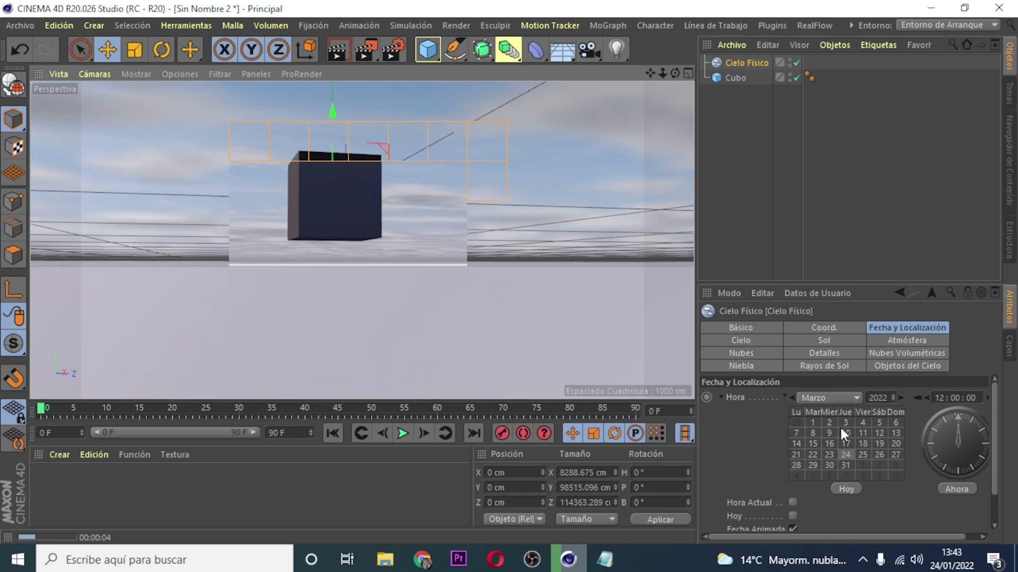
# Set the sky month to Julio and render the July sky.
pyautogui.click(850, 397)
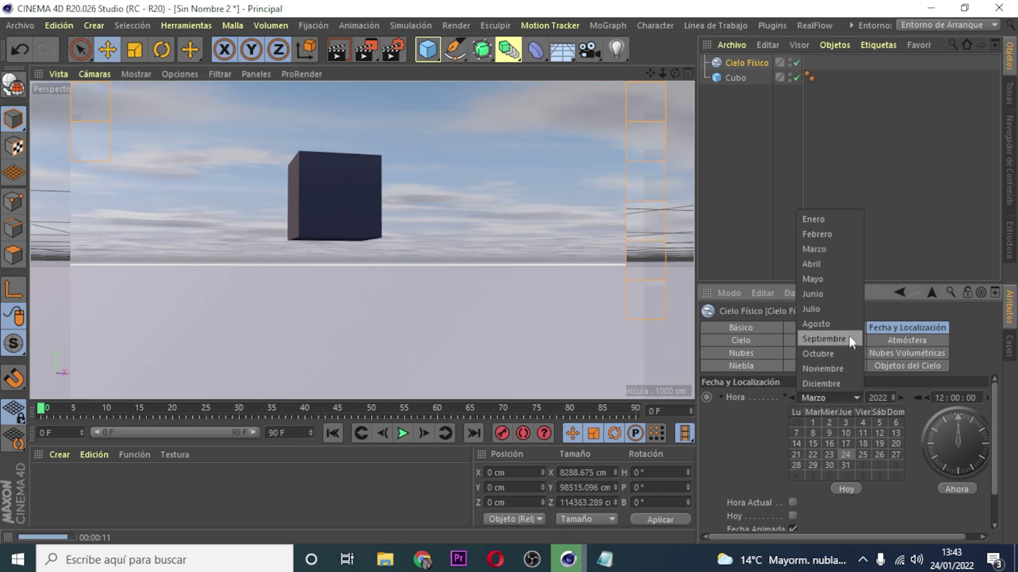
pyautogui.click(841, 308)
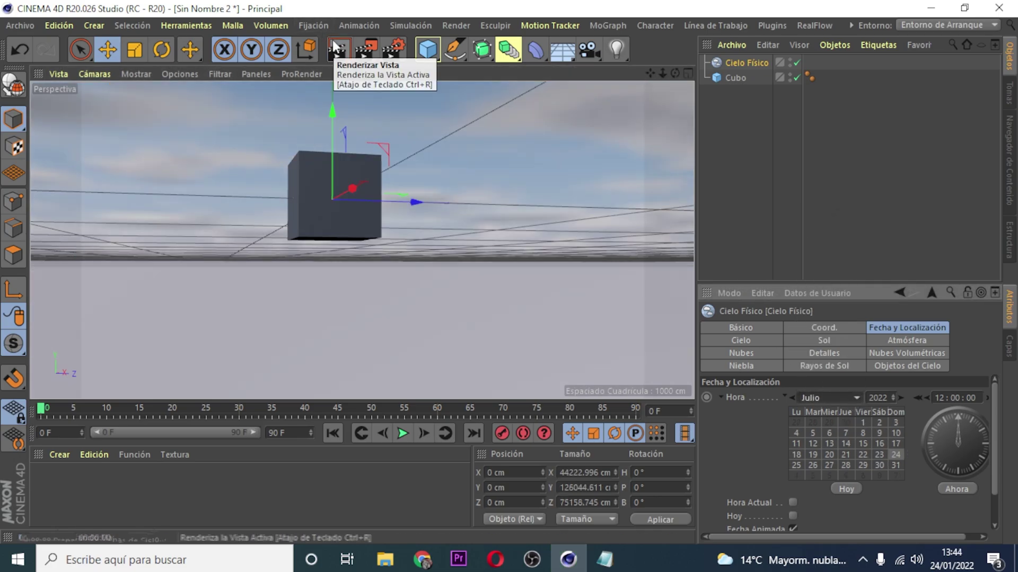
pyautogui.rightClick(336, 48)
pyautogui.click(777, 154)
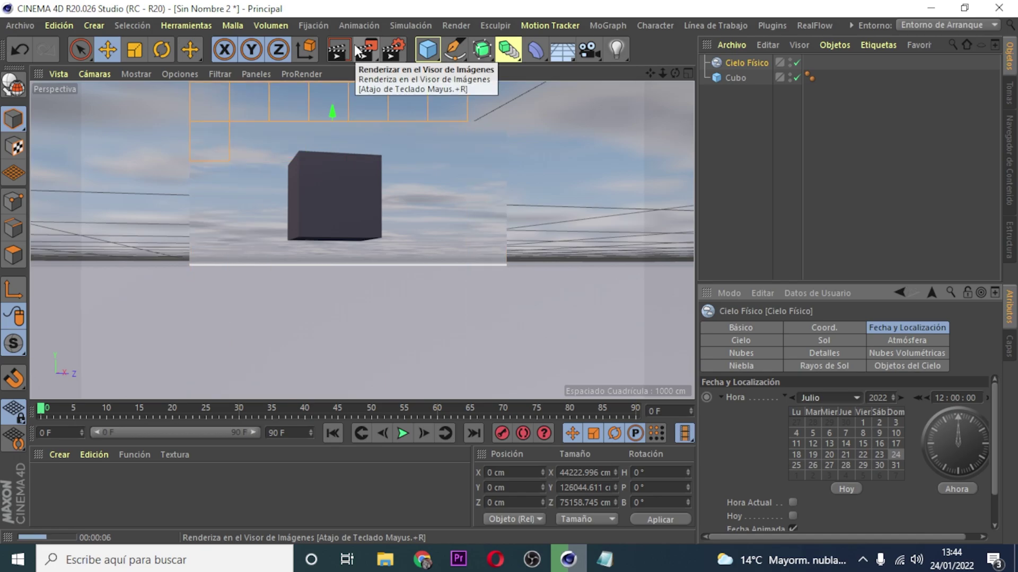
# Change the month to Octubre and render the cube from its other side.
pyautogui.click(853, 399)
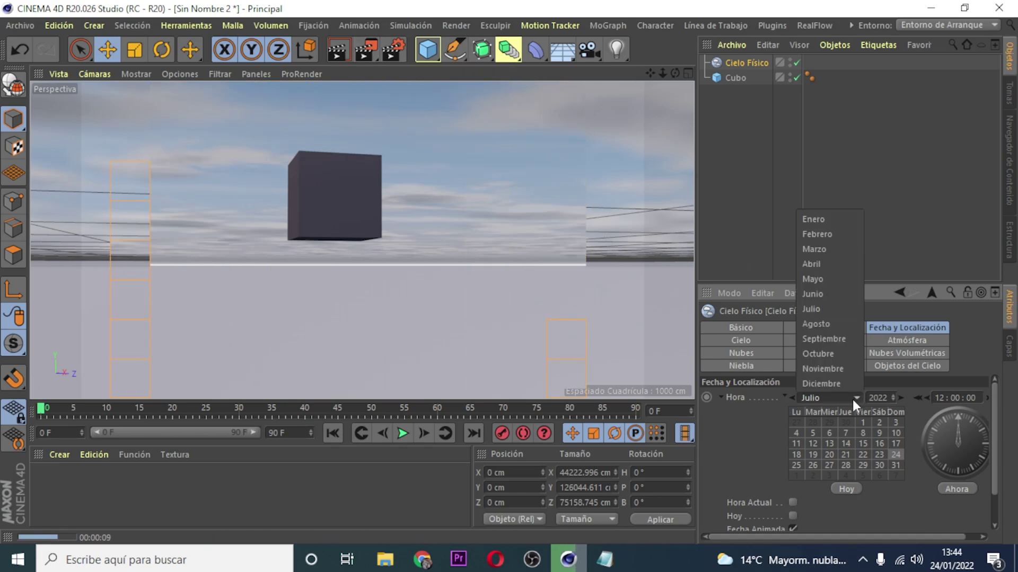
pyautogui.click(825, 351)
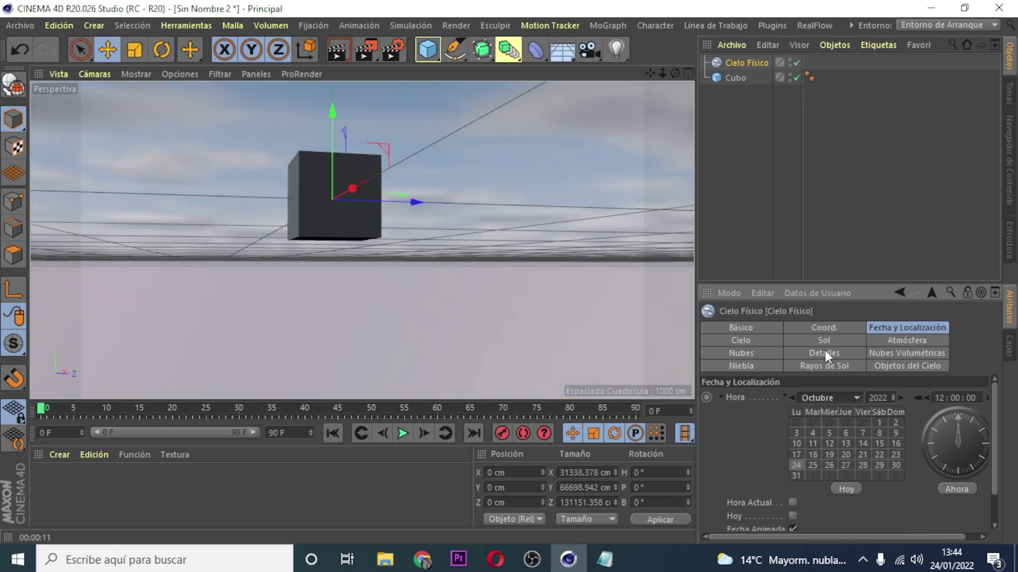
pyautogui.moveTo(675, 73); pyautogui.dragTo(679, 75)
pyautogui.click(334, 49)
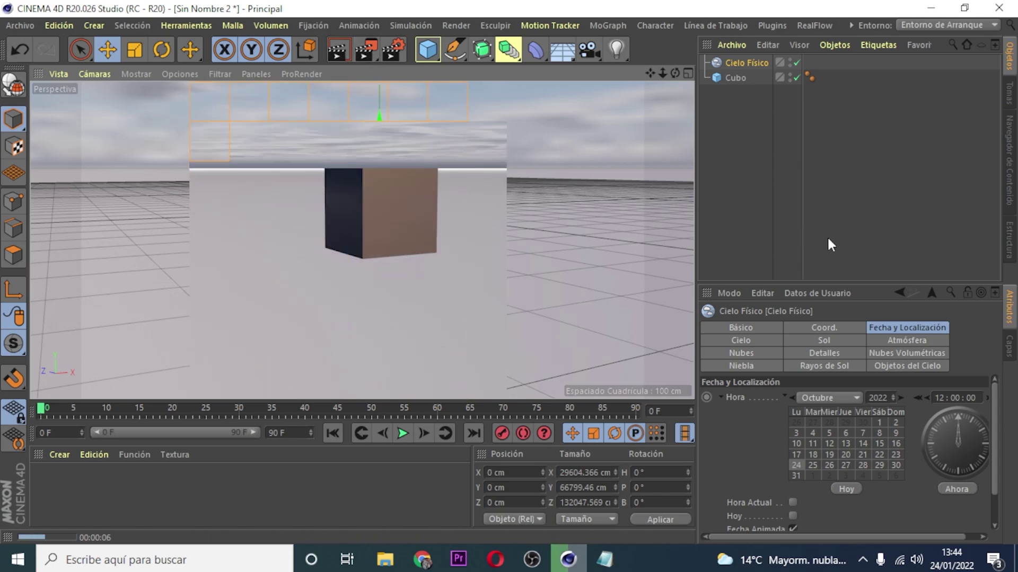
# Add a Suelo floor, raise the cube to Y 101.237 cm, and render it.
pyautogui.click(562, 49)
pyautogui.click(661, 76)
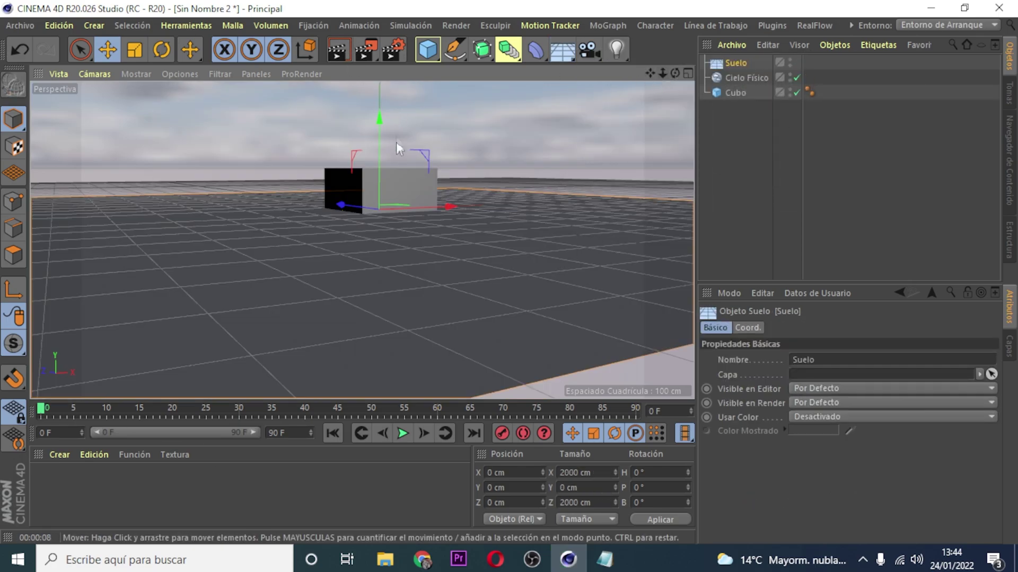
pyautogui.click(394, 166)
pyautogui.moveTo(395, 167)
pyautogui.mouseDown()
pyautogui.moveTo(381, 94)
pyautogui.moveTo(358, 240)
pyautogui.mouseUp()
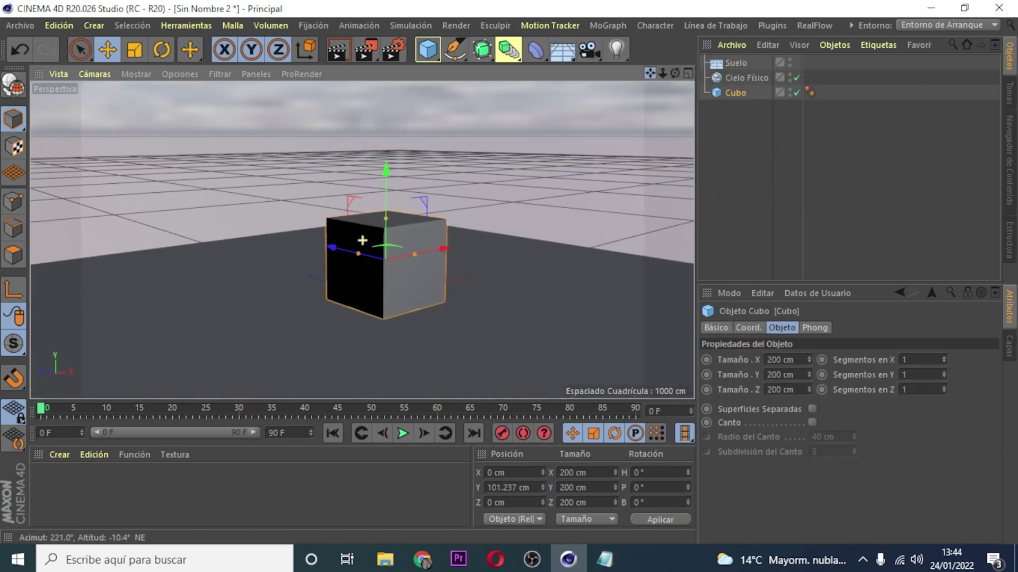
pyautogui.moveTo(675, 74); pyautogui.dragTo(675, 84)
pyautogui.keyDown('alt'); pyautogui.moveTo(362, 239); pyautogui.dragTo(365, 238); pyautogui.keyUp('alt')
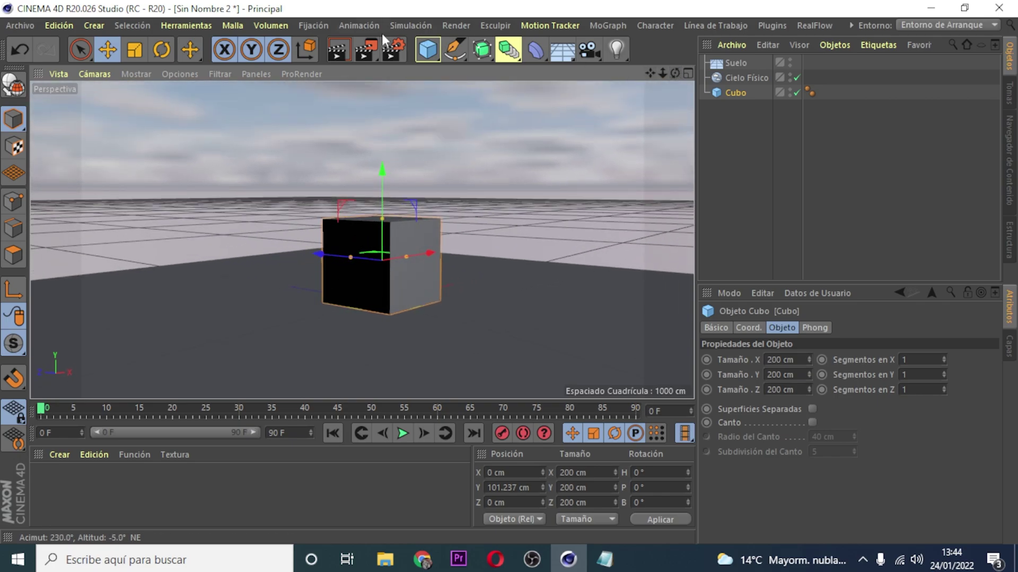
pyautogui.click(337, 50)
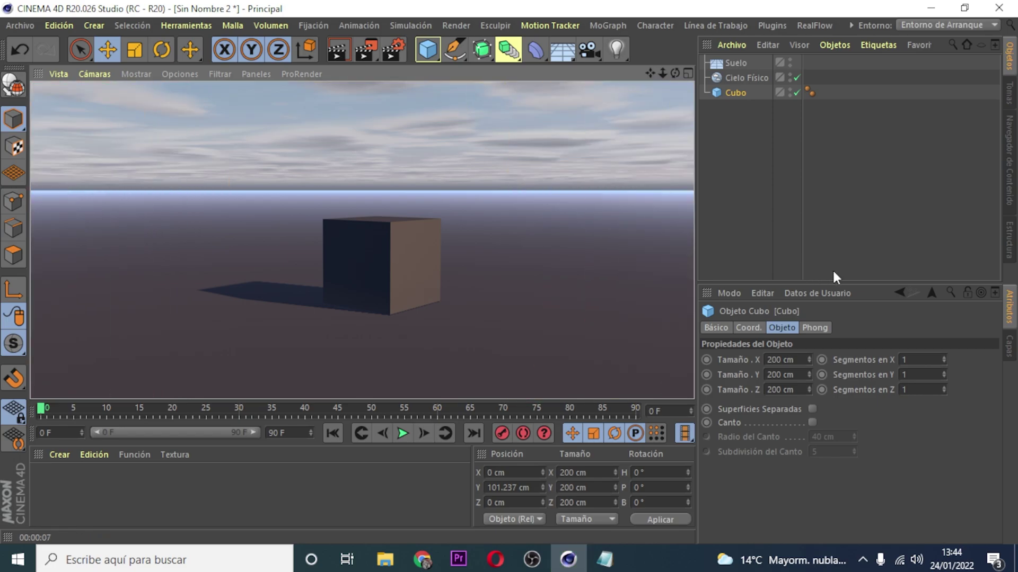
# Set the Physical Sky time to 07:46 and render the cube toward the rising sun.
pyautogui.click(736, 77)
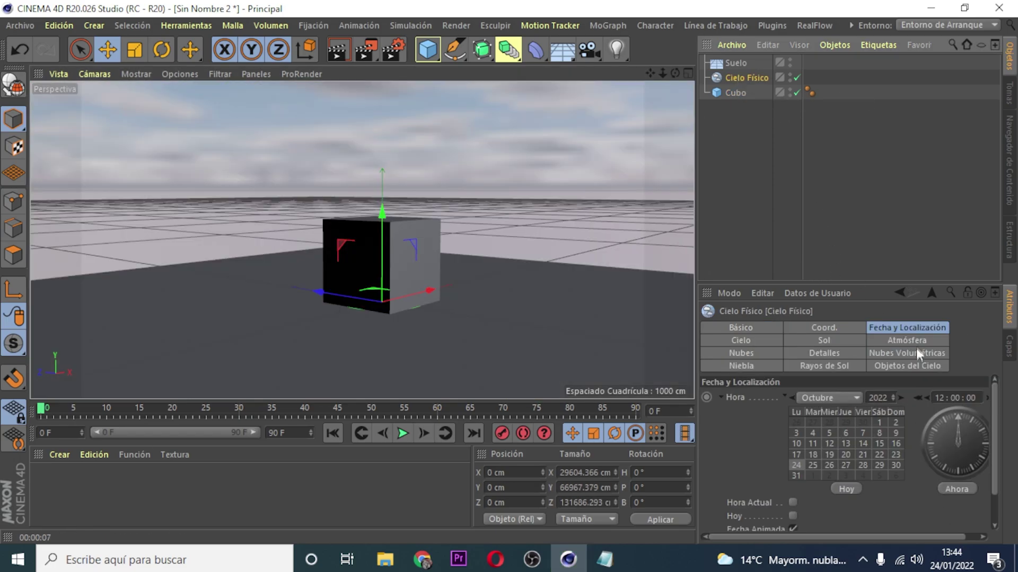
pyautogui.click(934, 459)
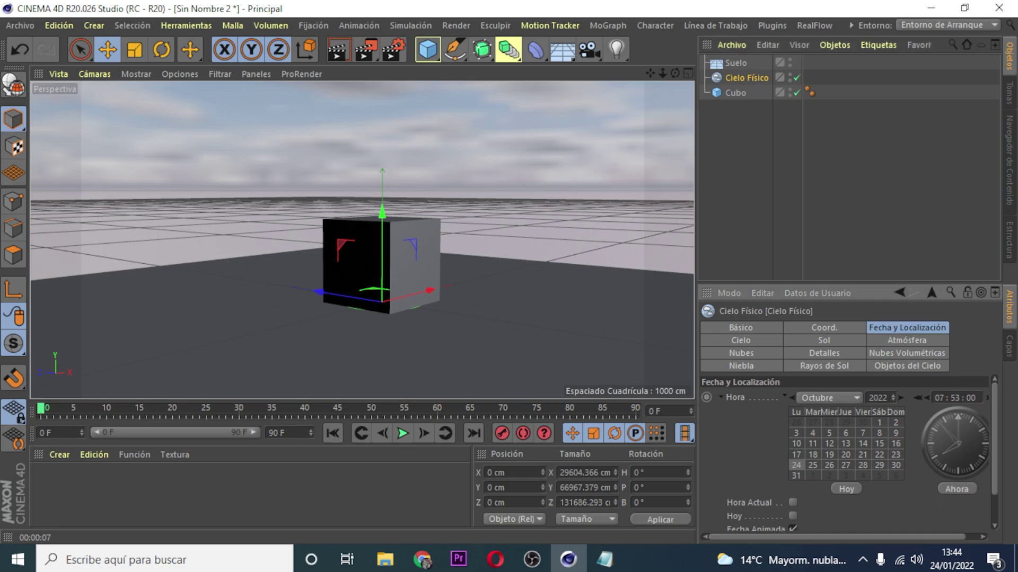
pyautogui.moveTo(934, 459); pyautogui.dragTo(924, 396)
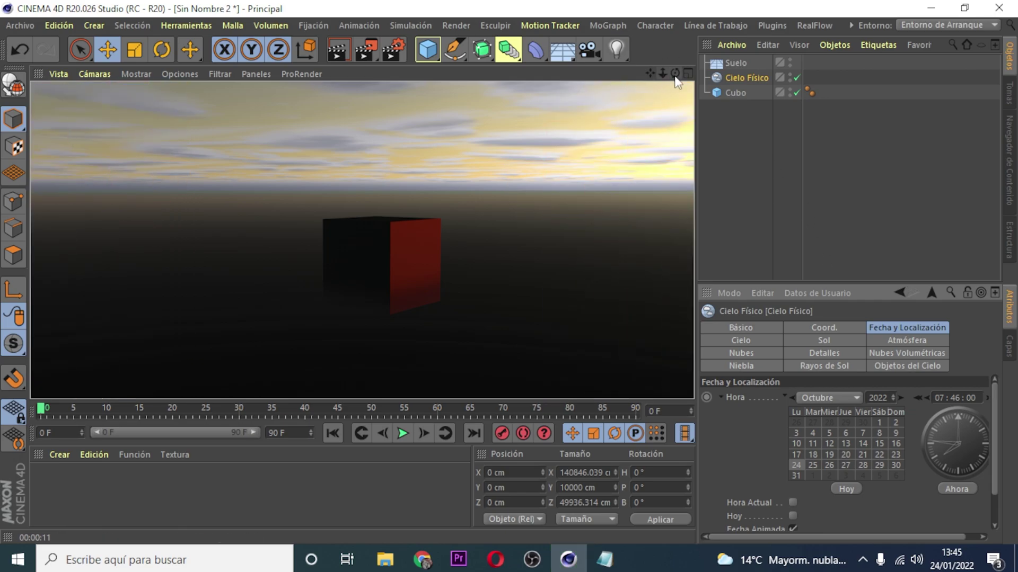
pyautogui.moveTo(674, 73)
pyautogui.mouseDown()
pyautogui.moveTo(361, 240)
pyautogui.moveTo(359, 59)
pyautogui.mouseUp()
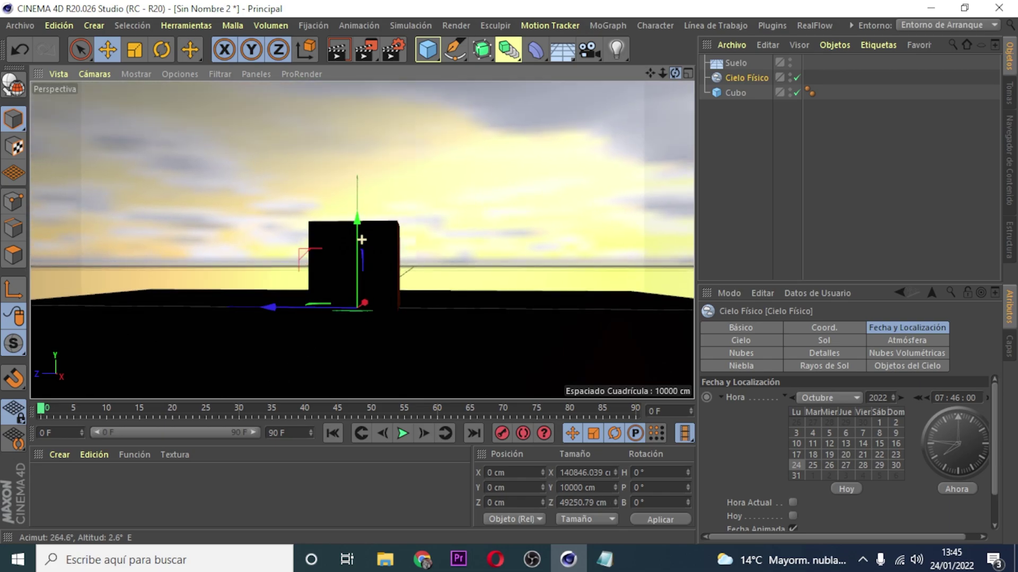
pyautogui.click(337, 50)
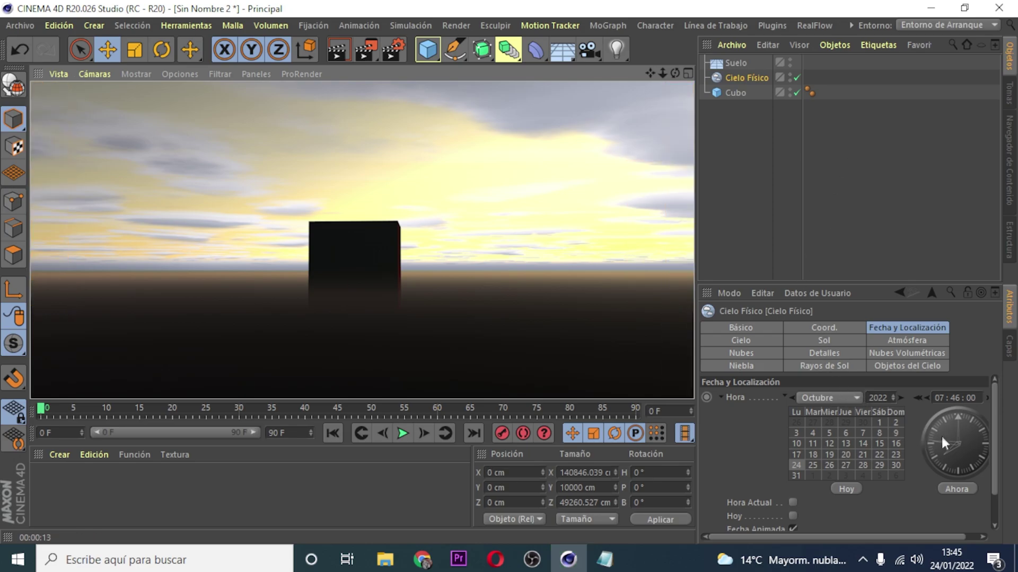
# Set the Physical Sky time to 03:17:00 for a starry night and dolly toward the cube.
pyautogui.moveTo(943, 444); pyautogui.dragTo(954, 459)
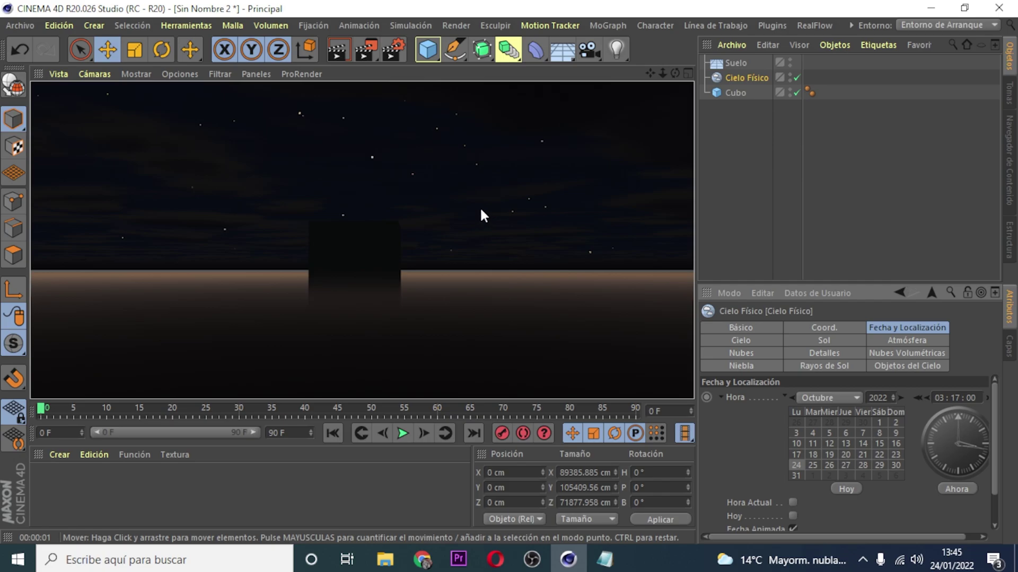
pyautogui.moveTo(661, 79); pyautogui.dragTo(330, 79)
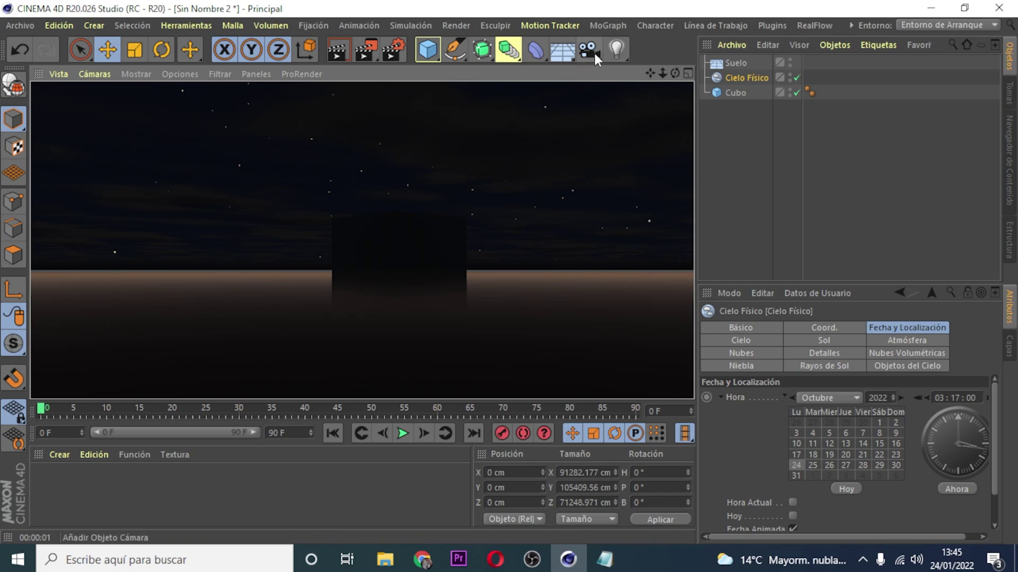
pyautogui.moveTo(616, 49); pyautogui.dragTo(689, 72)
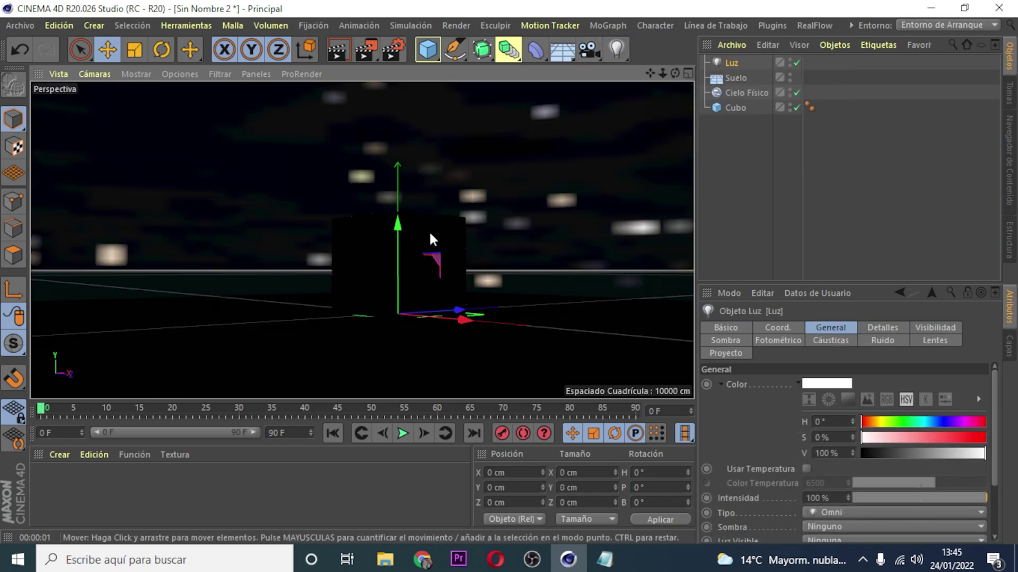
# Place the Luz omni light at Y 333.017 cm, Z -390.933 cm and render the lit cube.
pyautogui.moveTo(398, 253); pyautogui.dragTo(390, 102)
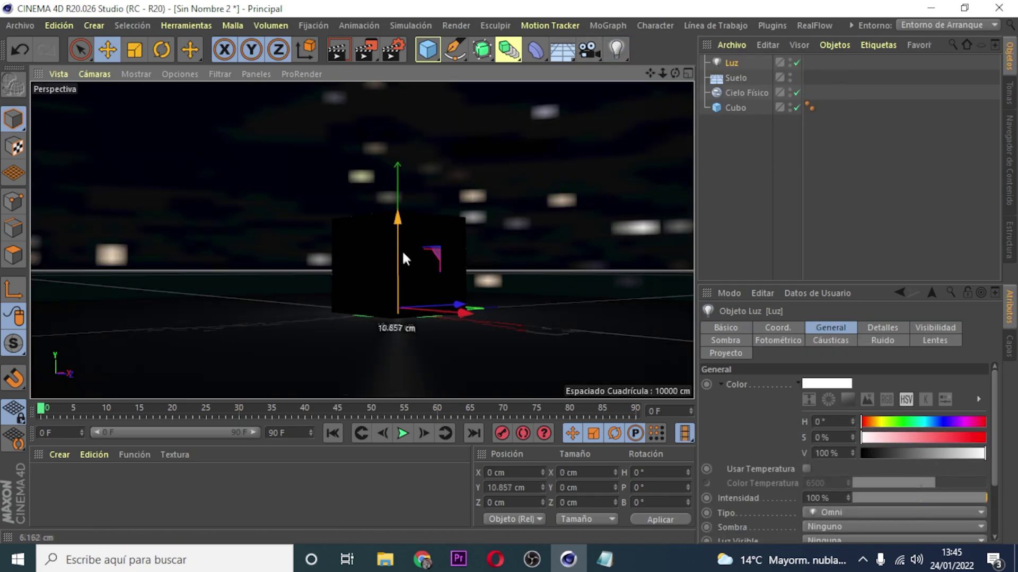
pyautogui.moveTo(454, 164); pyautogui.dragTo(267, 185)
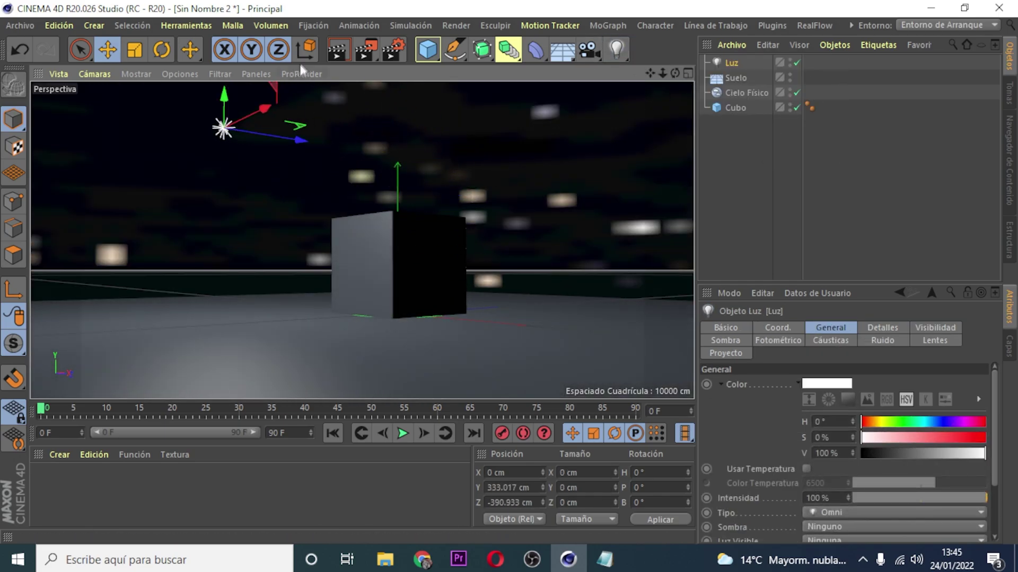
pyautogui.click(337, 49)
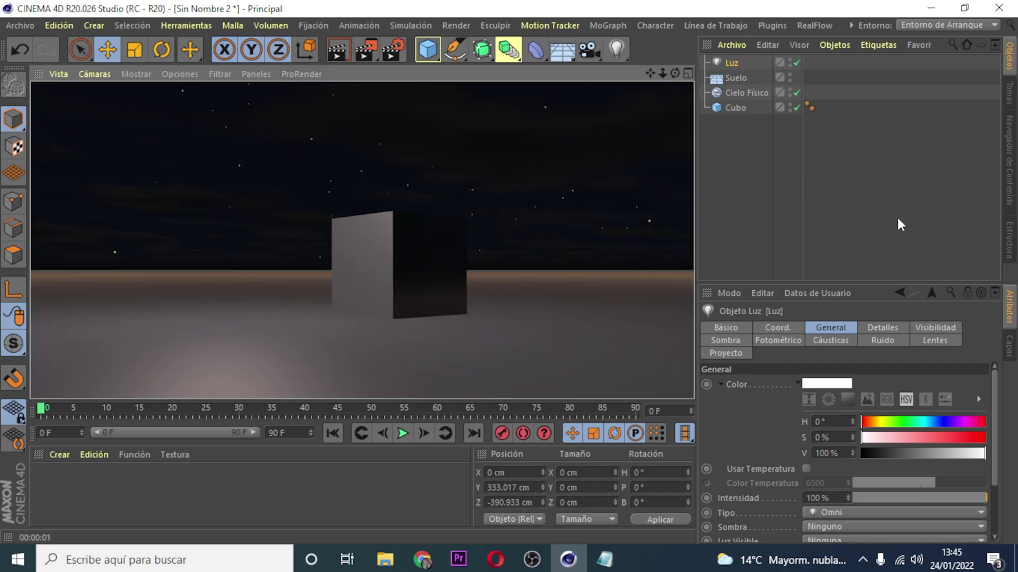
pyautogui.click(746, 93)
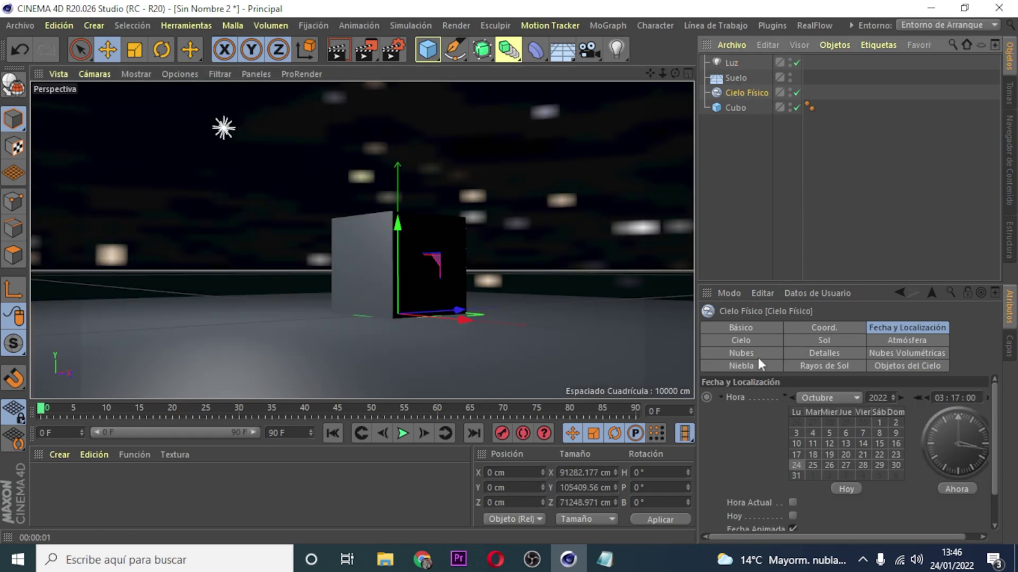